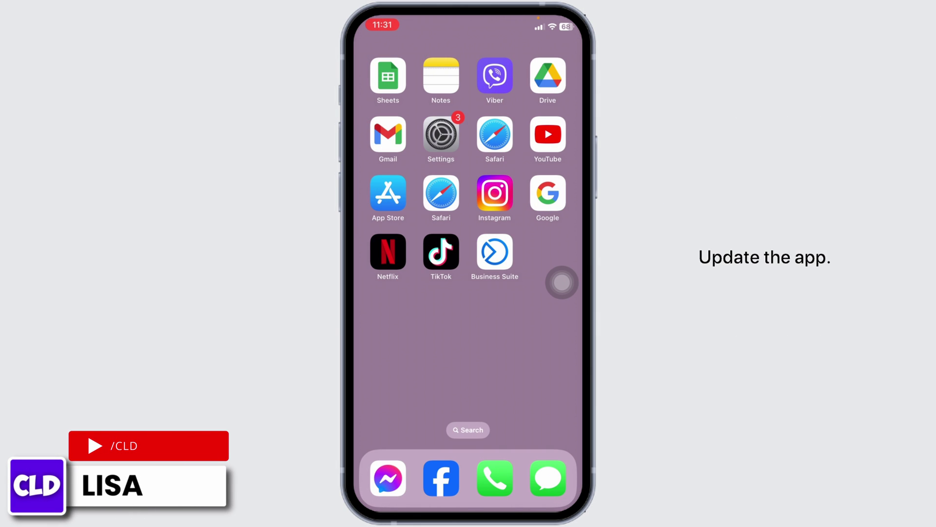
Search the App Store for "meta business suite" and confirm it is installed and up to date
{"action": "left_click", "coordinate": [397, 213]}
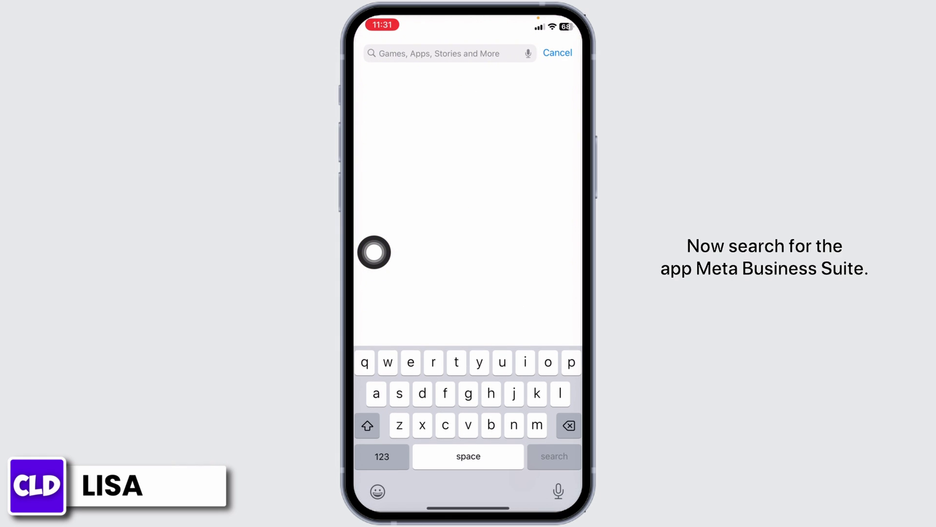
{"action": "type", "text": "meta business suite"}
{"action": "key", "text": "Return"}
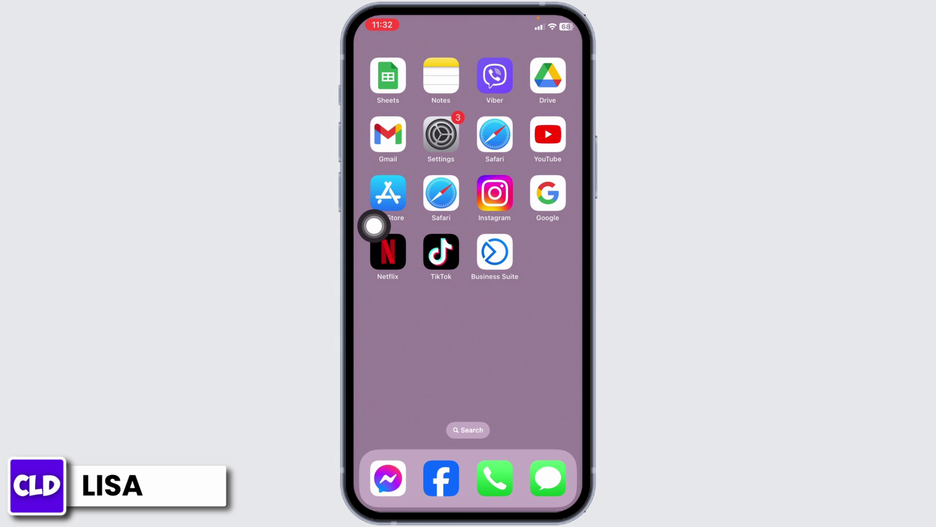
Go to Settings > General > iPhone Storage and open Business Suite's storage details
{"action": "left_click", "coordinate": [432, 163]}
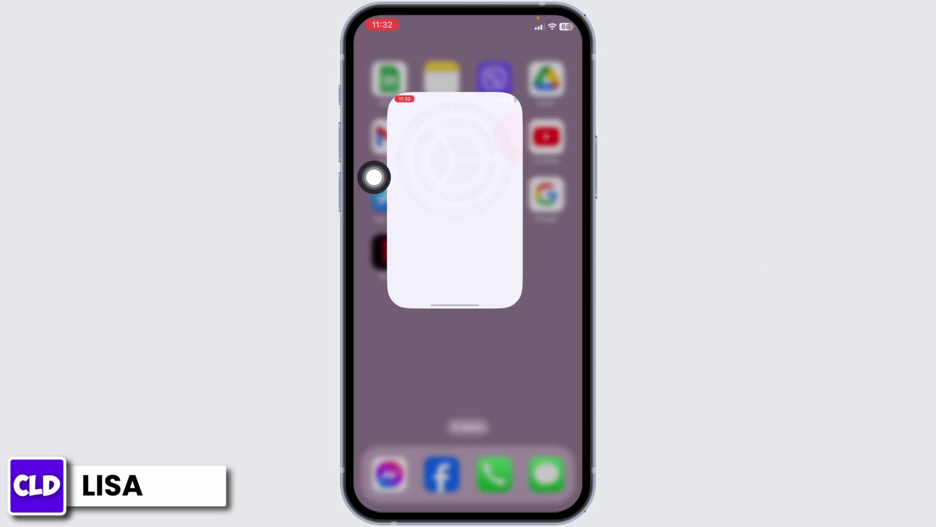
{"action": "scroll", "coordinate": [374, 177], "scroll_direction": "down", "scroll_amount": 2}
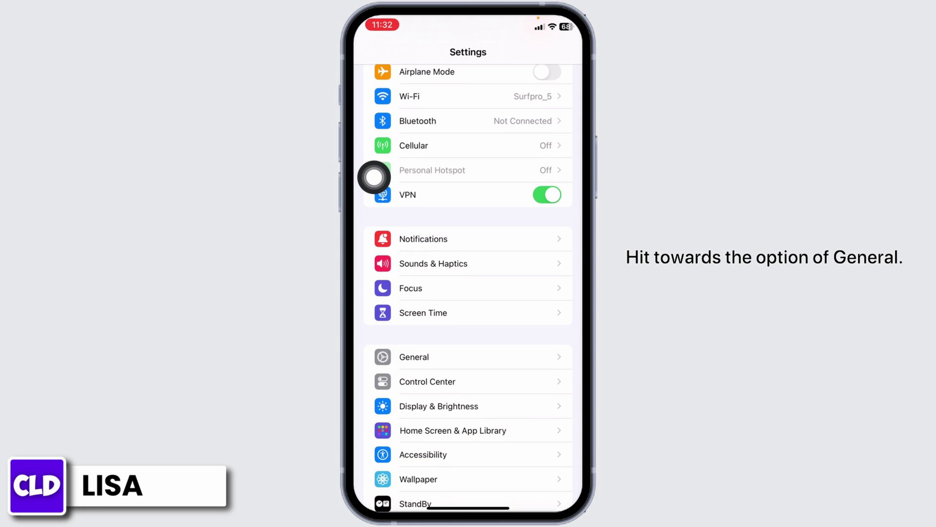
{"action": "left_click", "coordinate": [562, 337]}
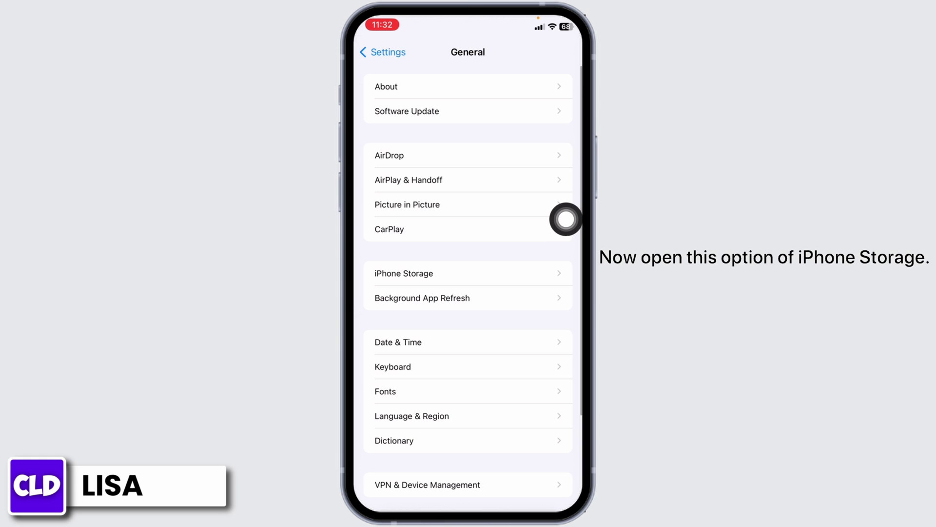
{"action": "left_click", "coordinate": [561, 264]}
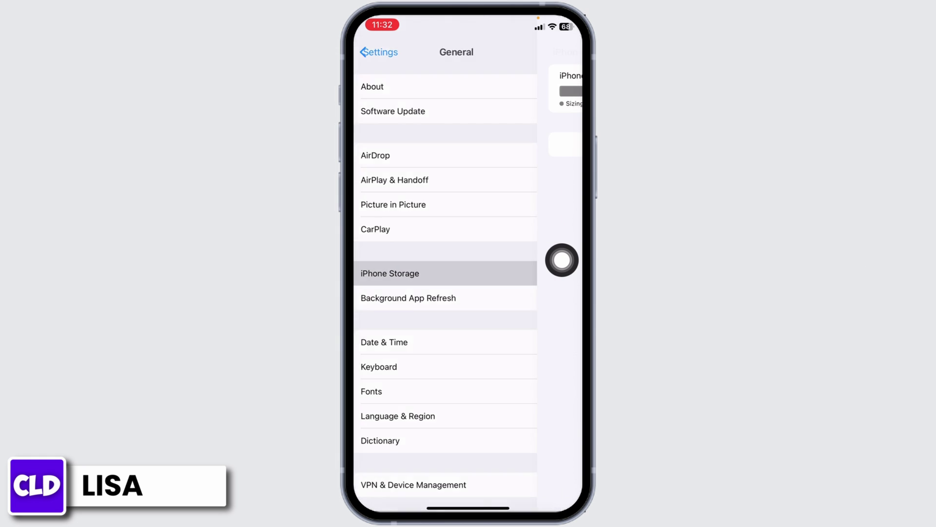
{"action": "scroll", "coordinate": [562, 260], "scroll_direction": "down", "scroll_amount": 5}
{"action": "scroll", "coordinate": [562, 260], "scroll_direction": "down", "scroll_amount": 3}
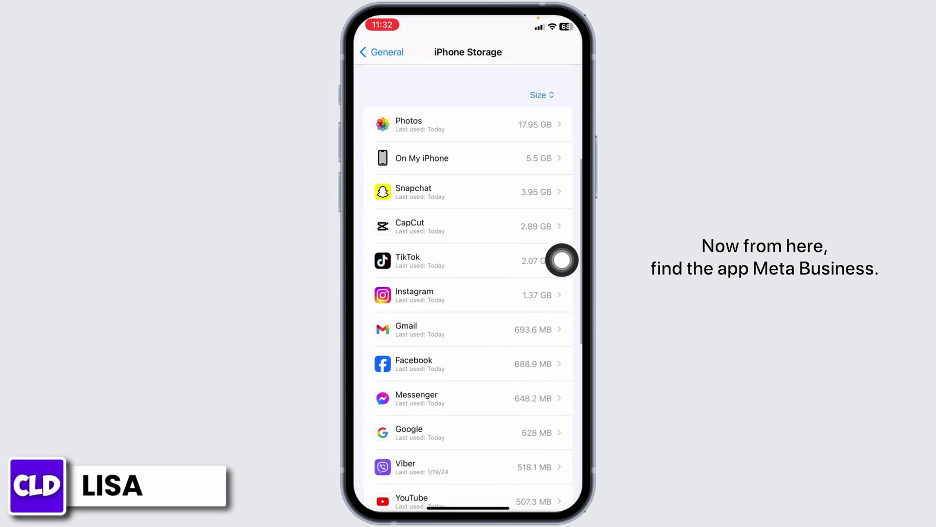
{"action": "scroll", "coordinate": [562, 260], "scroll_direction": "down", "scroll_amount": 5}
{"action": "scroll", "coordinate": [562, 260], "scroll_direction": "down", "scroll_amount": 5}
{"action": "scroll", "coordinate": [561, 260], "scroll_direction": "down", "scroll_amount": 4}
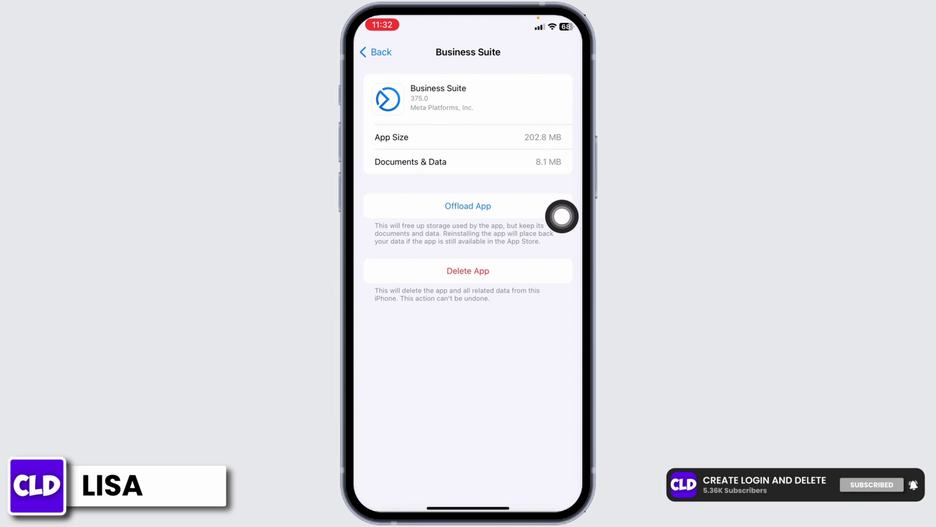
Offload Business Suite while keeping its data, then reinstall it
{"action": "left_click", "coordinate": [561, 215]}
{"action": "left_click", "coordinate": [560, 428]}
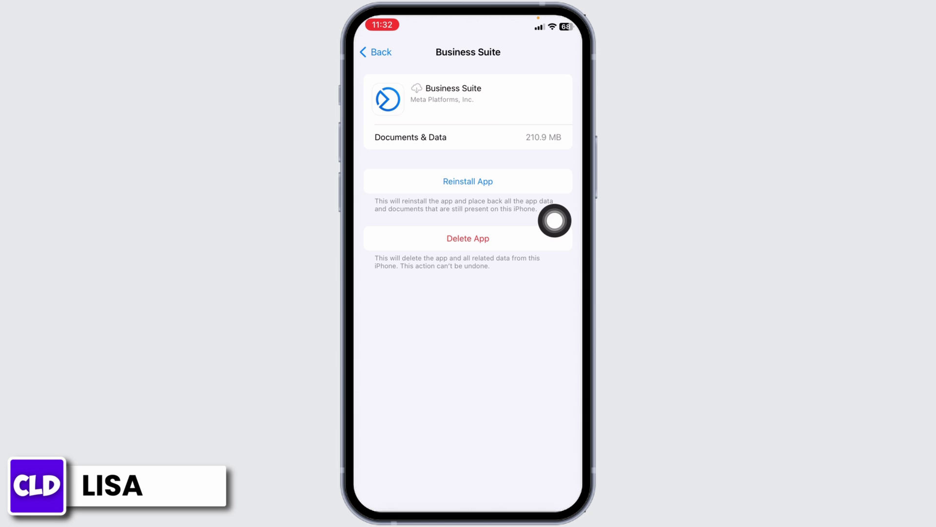
{"action": "left_click", "coordinate": [562, 187]}
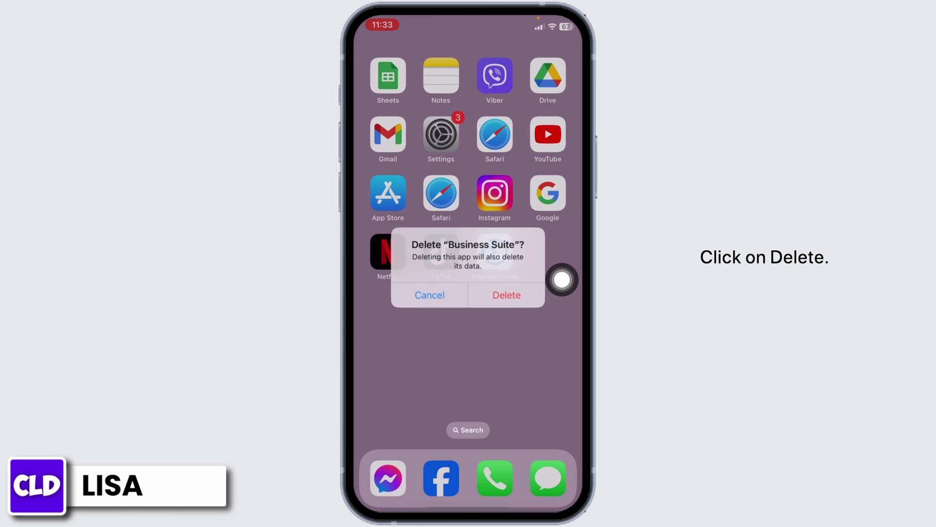
Confirm deleting Business Suite and its data from the Home Screen
{"action": "left_click", "coordinate": [534, 295]}
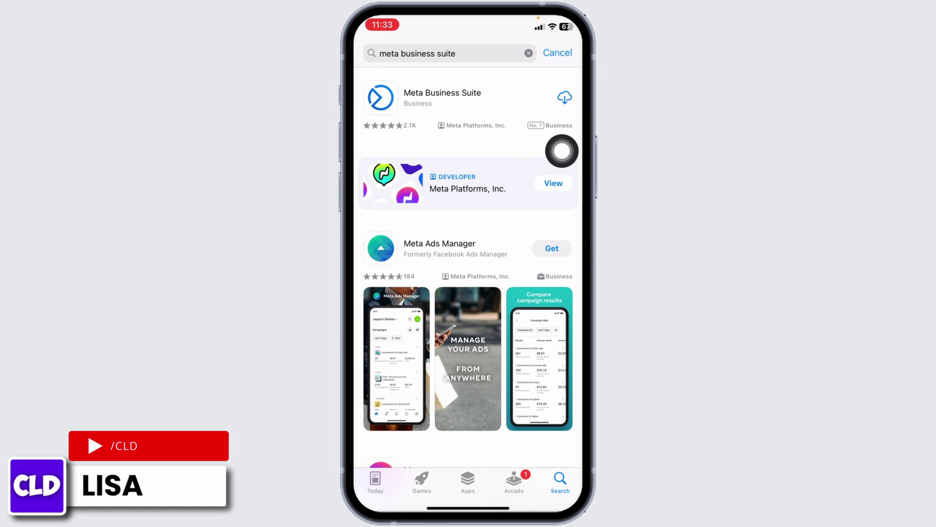
Swipe up to leave the App Store for the Home Screen, where Business Suite is absent
{"action": "left_click_drag", "start_coordinate": [468, 509], "coordinate": [468, 329]}
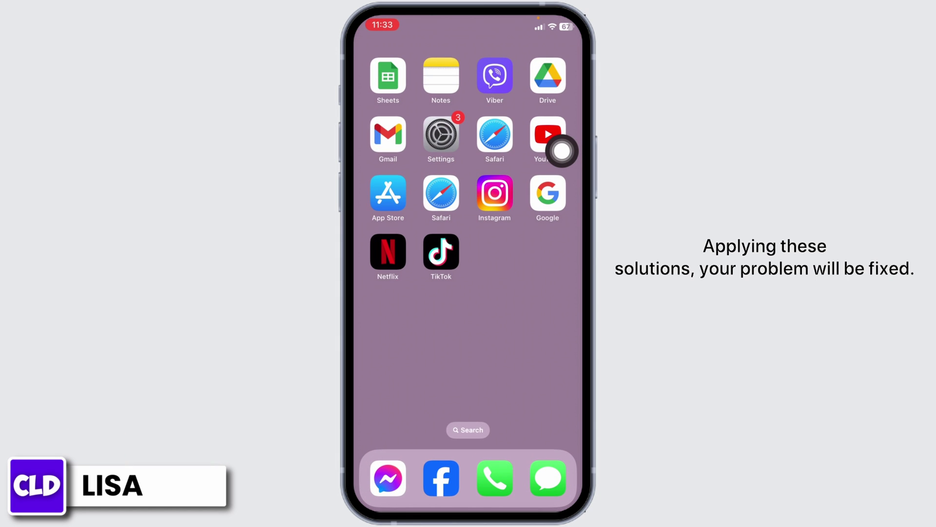